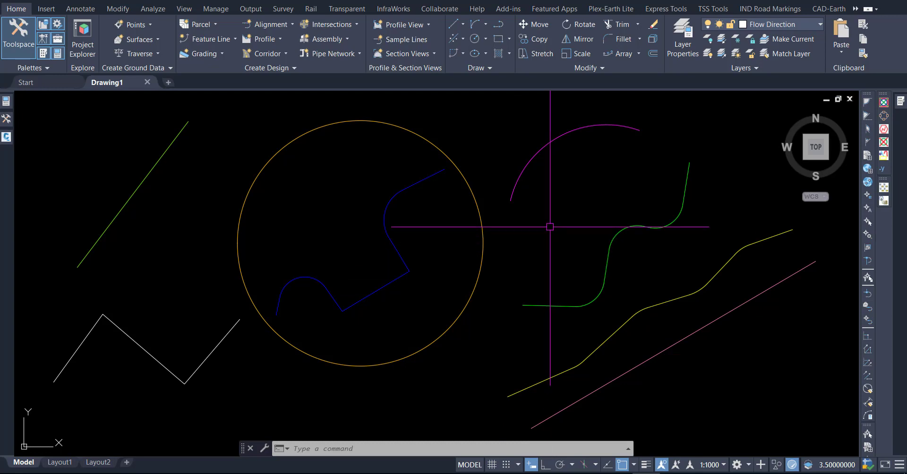
Step: Load direction of polyline(PLD).lsp by dropping it from File Explorer onto the Civil 3D drawing
click(394, 472)
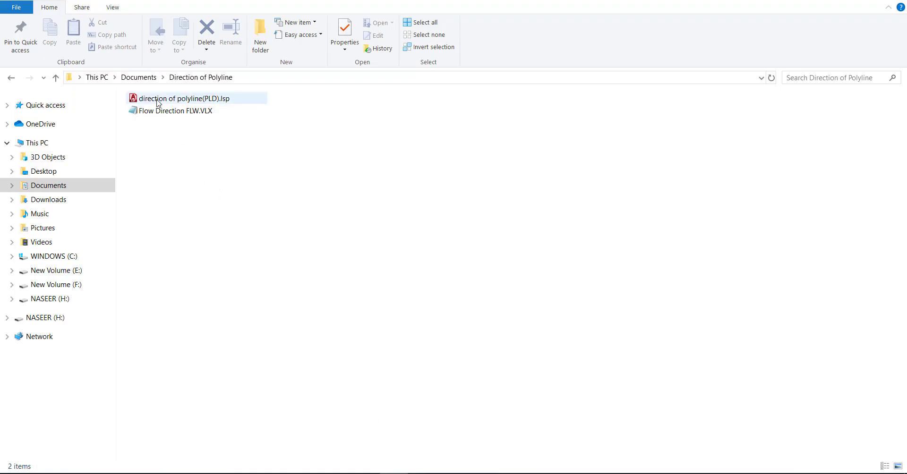
mouse_move(158, 103)
mouse_down()
mouse_move(655, 473)
mouse_move(584, 340)
mouse_up()
drag(533, 246, 534, 246)
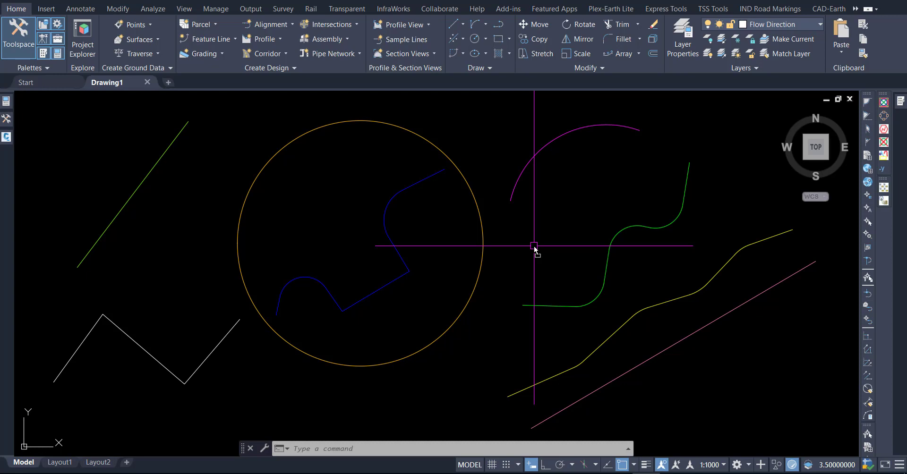
Step: Run PLD to show direction arrows on the green line, white zigzag polyline and orange circle
text(PL)
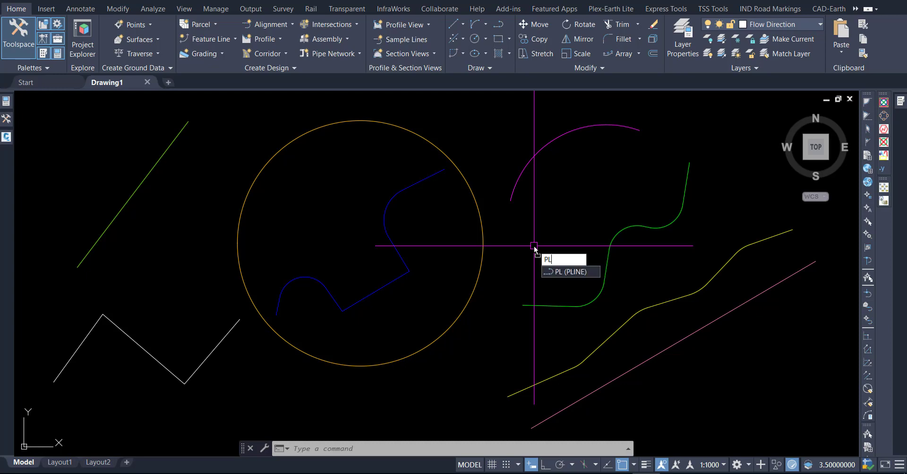
text(D)
key(Return)
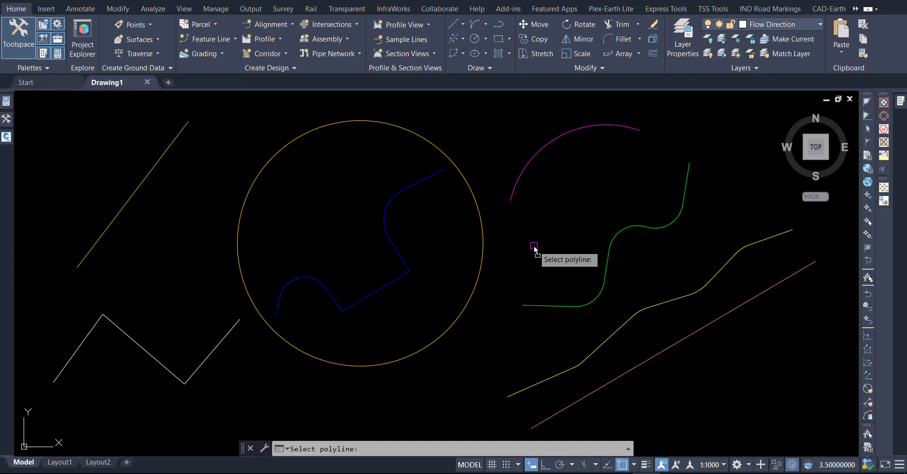
click(130, 199)
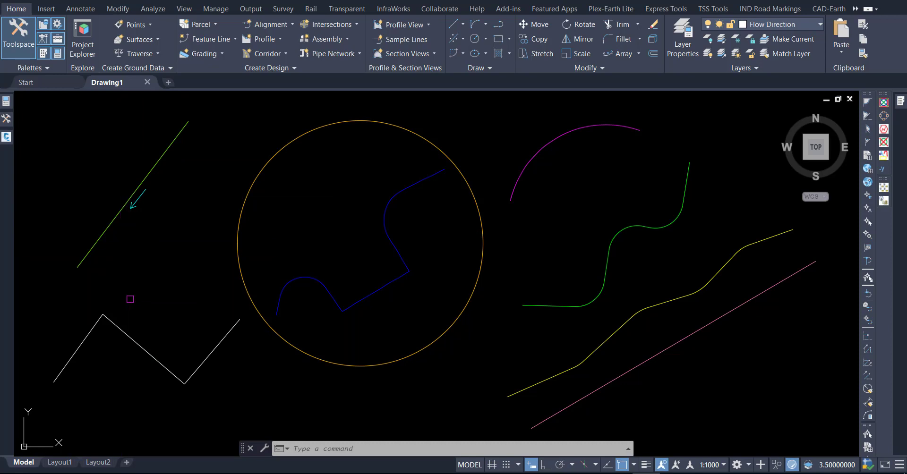
key(Return)
click(130, 337)
key(Return)
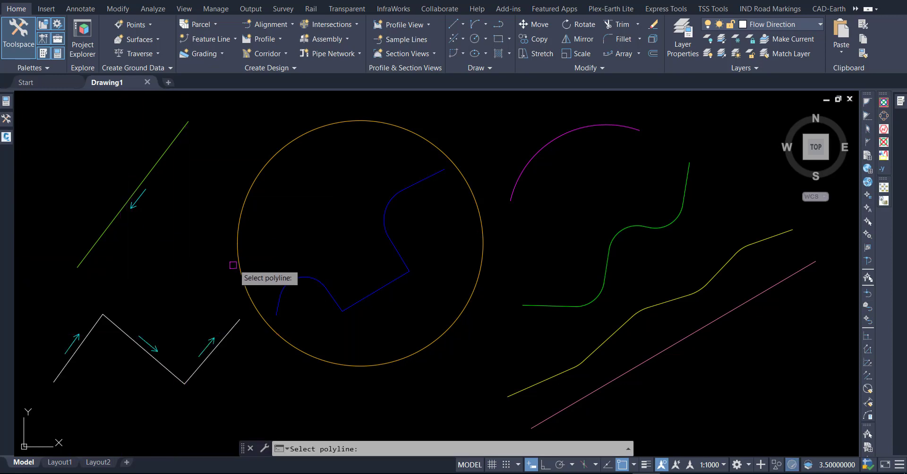
click(239, 263)
Step: Add direction arrows to the blue polyline, magenta arc, green S-curve and yellow polyline
key(Return)
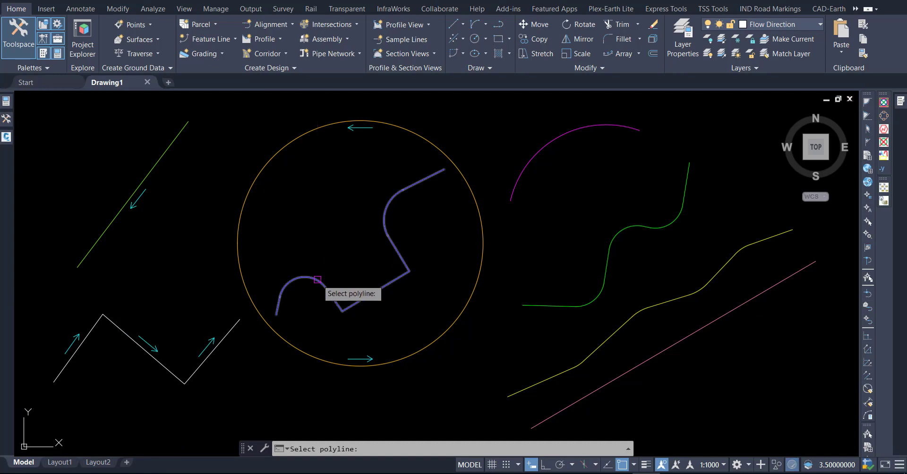
click(318, 280)
key(Return)
click(533, 164)
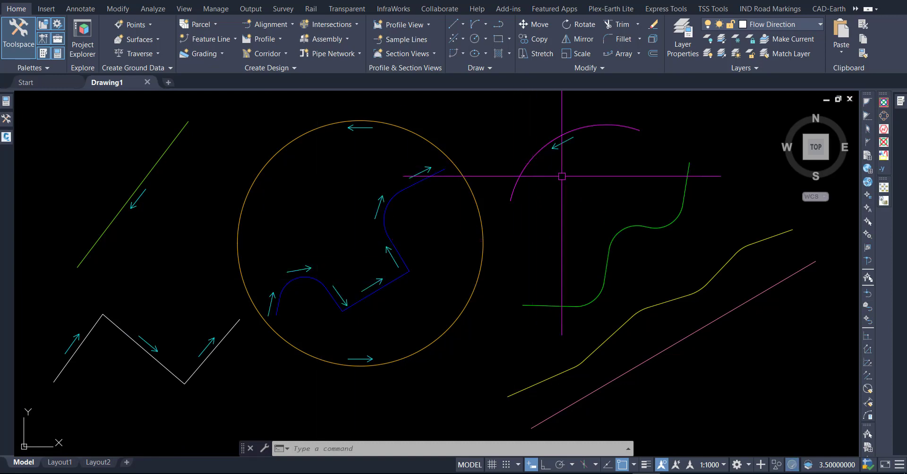
key(Return)
click(628, 226)
key(Return)
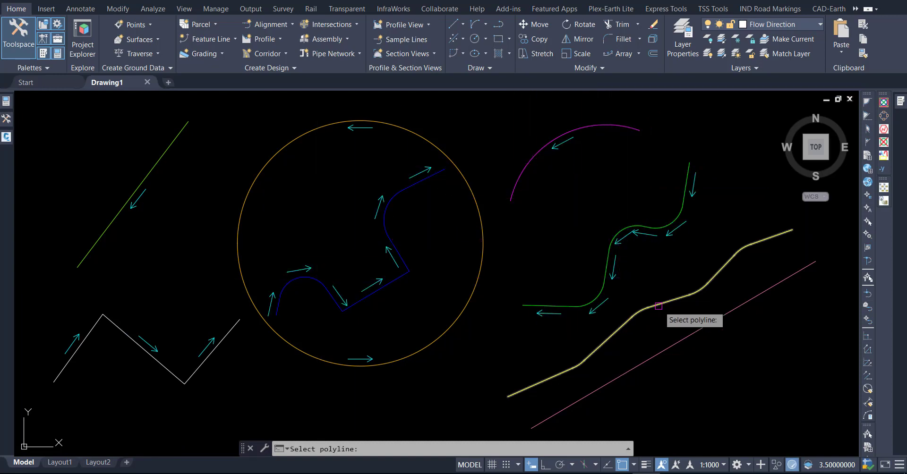
click(669, 300)
key(Return)
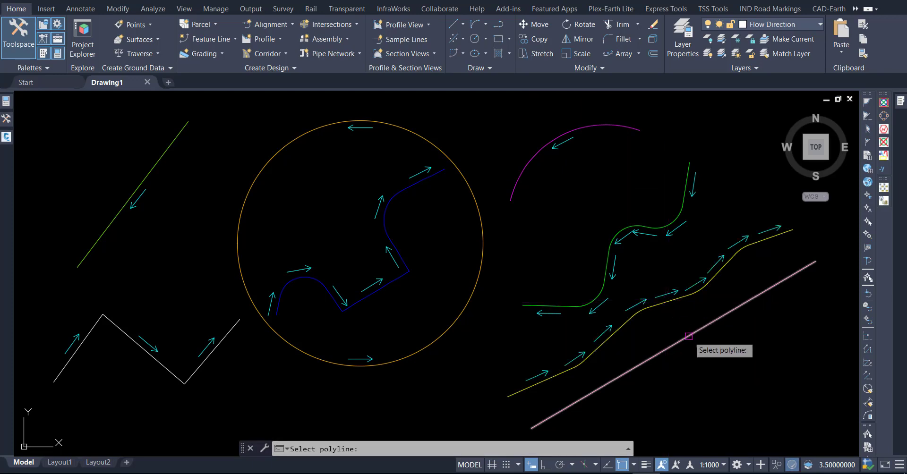
key(Escape)
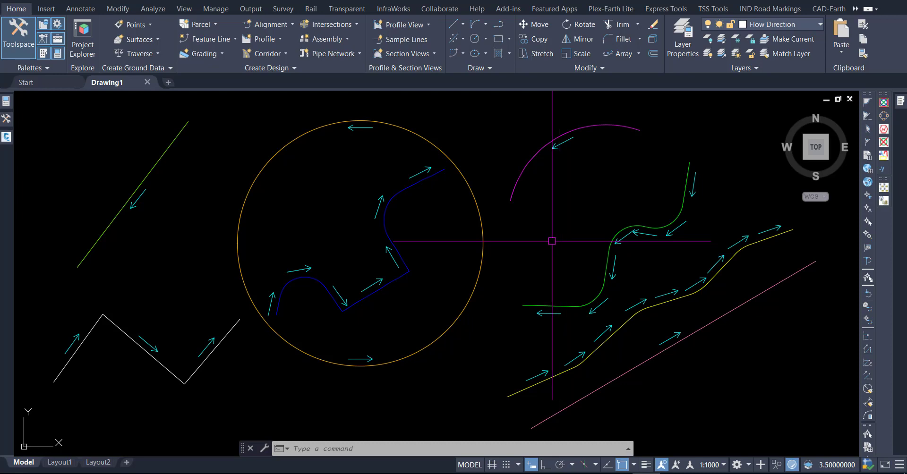
Step: Select the pink diagonal line and reverse its direction with the Modify panel's Reverse tool
scroll(553, 241, down, 2)
scroll(552, 241, up, 2)
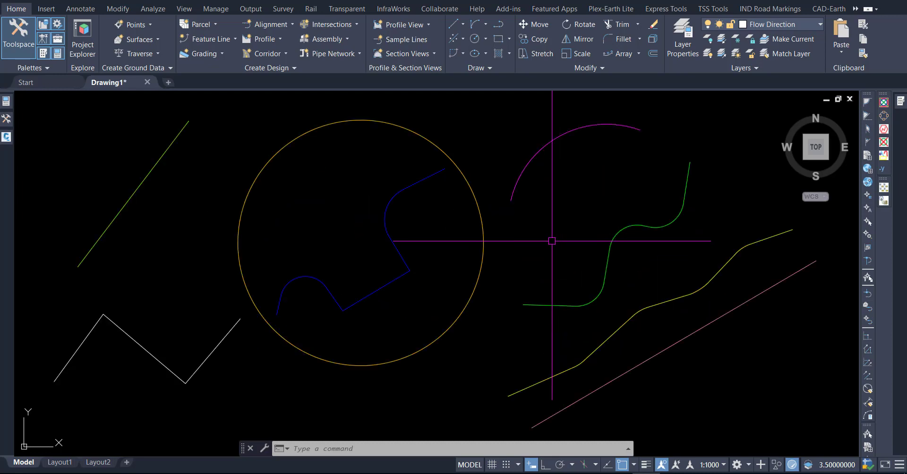
mouse_move(553, 268)
middle_down()
mouse_move(540, 255)
mouse_move(543, 265)
middle_up()
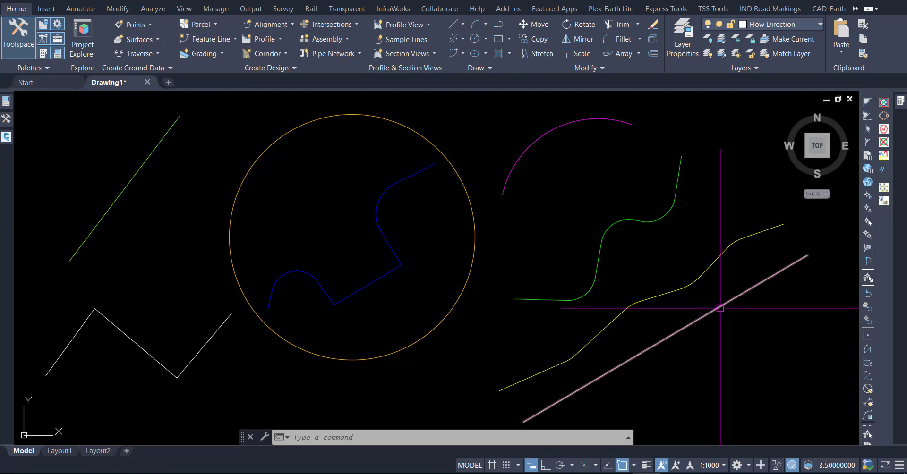
click(720, 307)
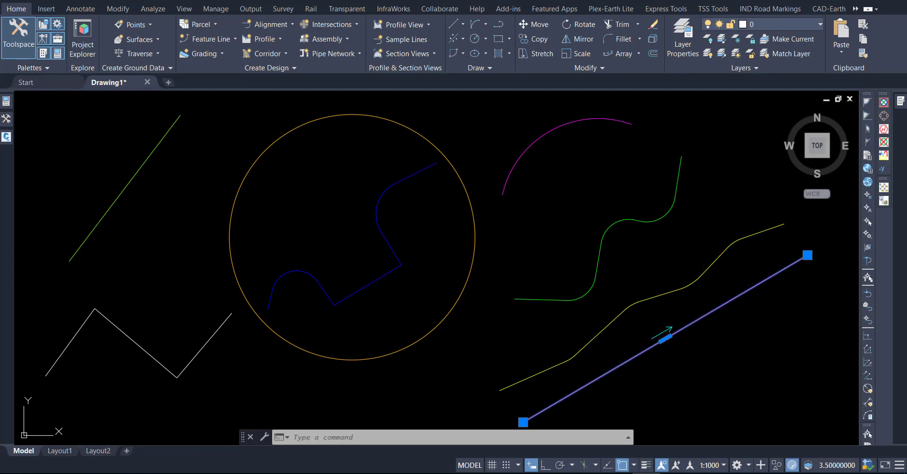
key(Escape)
click(756, 286)
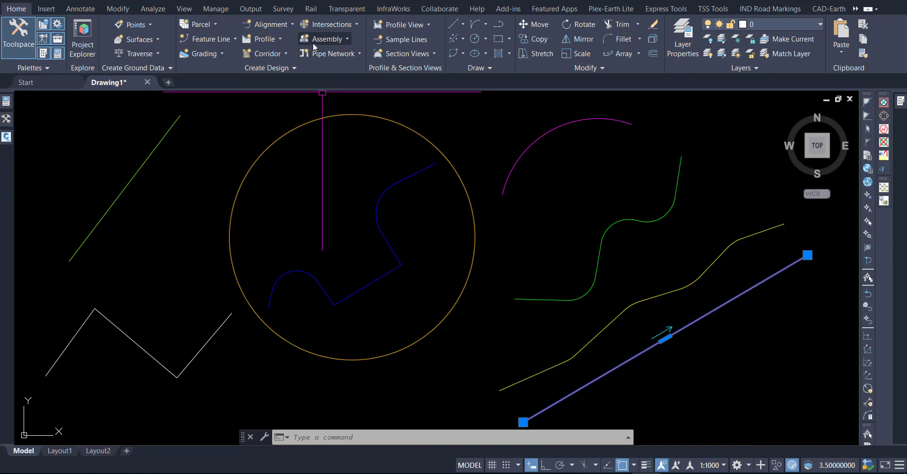
click(597, 69)
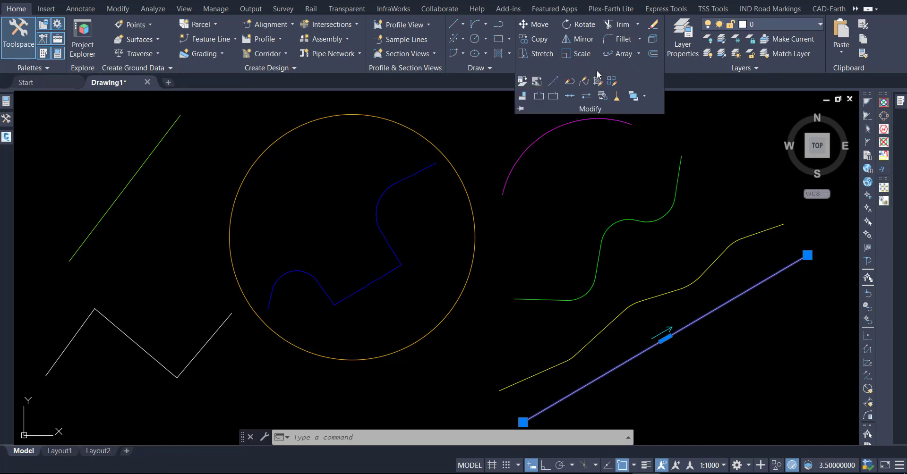
click(587, 97)
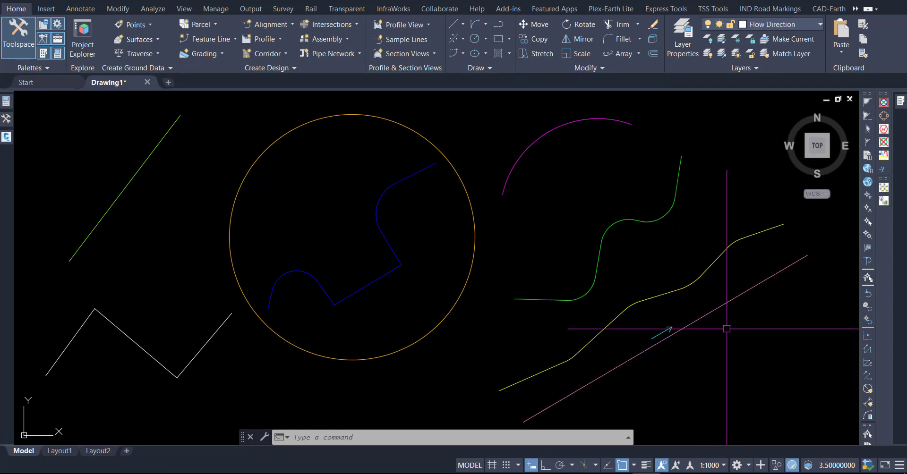
Step: Rerun PLD on the pink diagonal line to confirm its arrow now points down-left
click(723, 306)
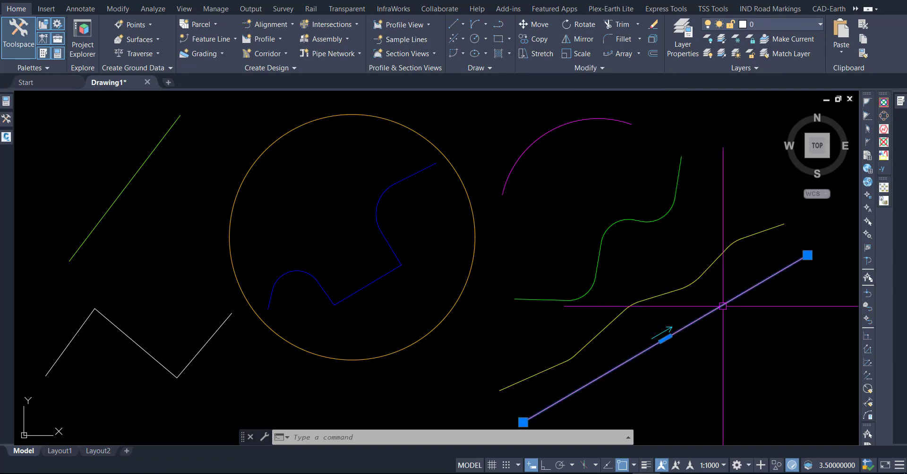
key(Escape)
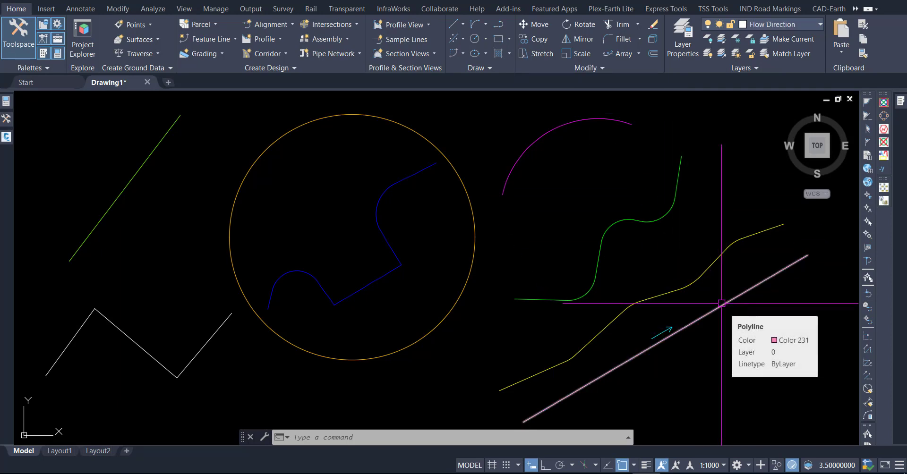
text(PLD)
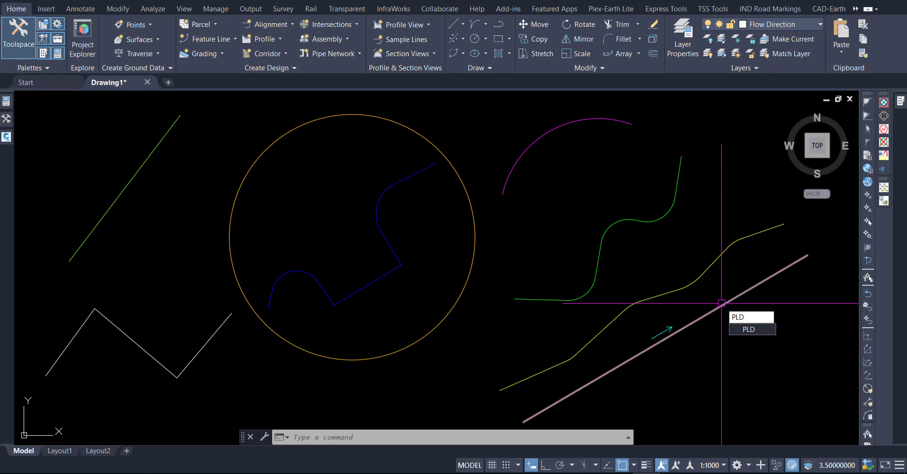
key(Return)
click(722, 303)
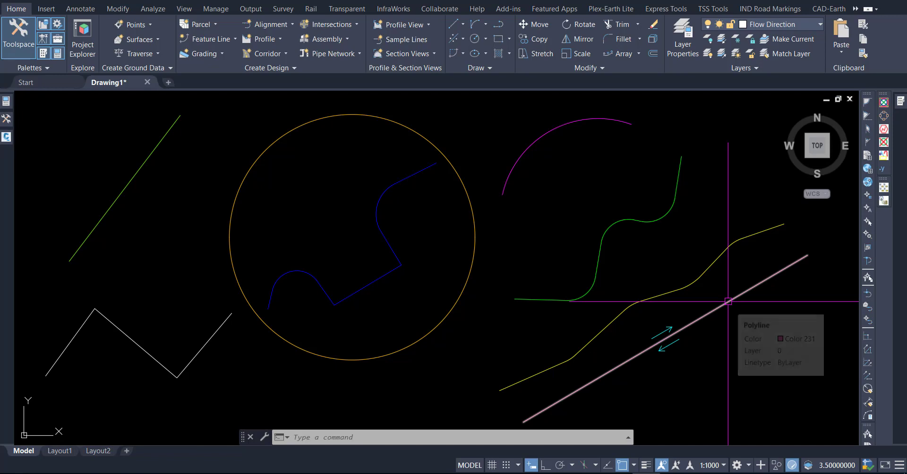
scroll(725, 306, up, 3)
scroll(661, 306, down, 3)
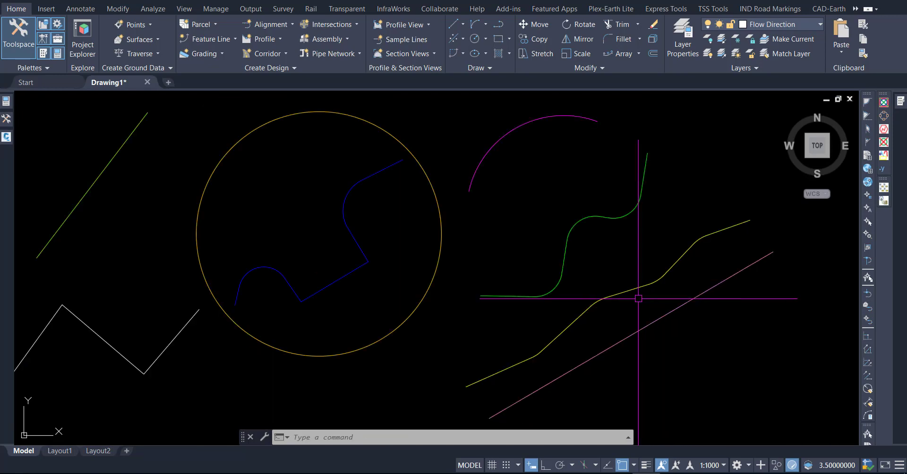
key(Return)
click(676, 309)
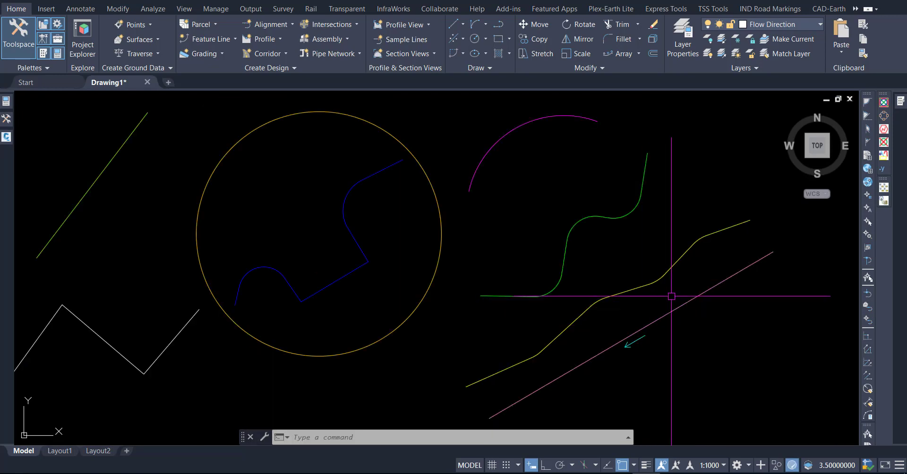
Step: Zoom out to the whole drawing and window-select the small stray mark at upper left
mouse_move(624, 287)
middle_down()
mouse_move(679, 292)
mouse_move(661, 293)
middle_up()
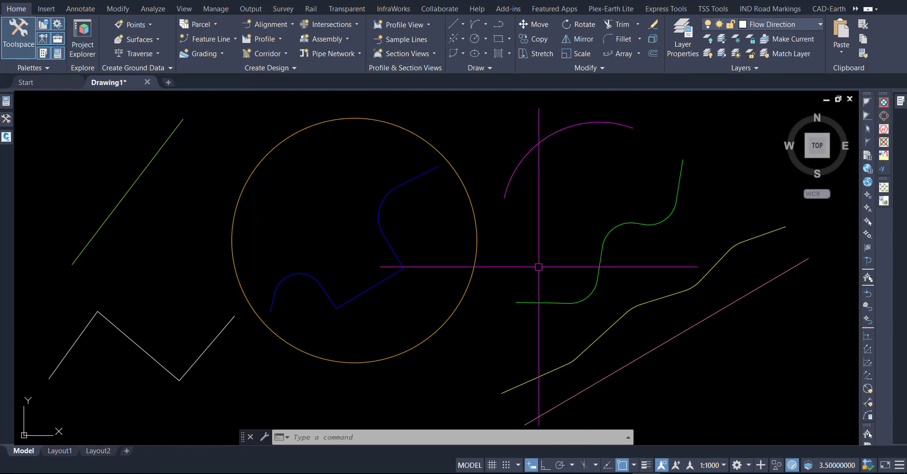
middle_drag(539, 267, 542, 261)
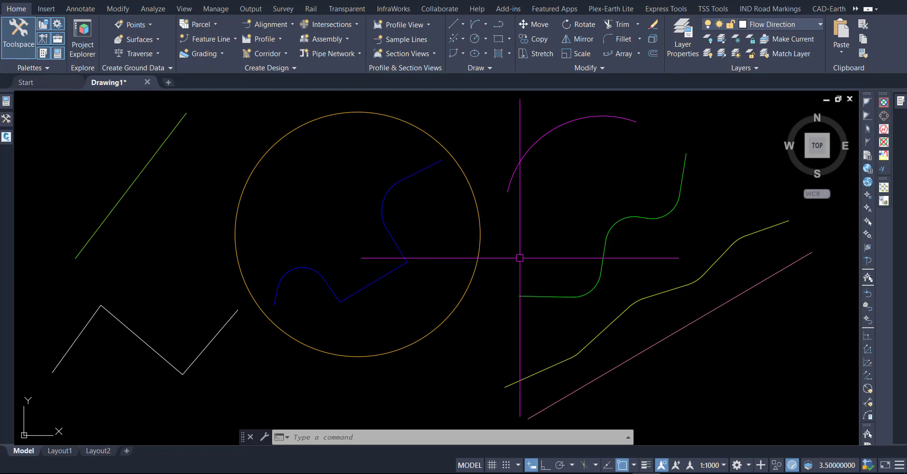
scroll(505, 258, down, 2)
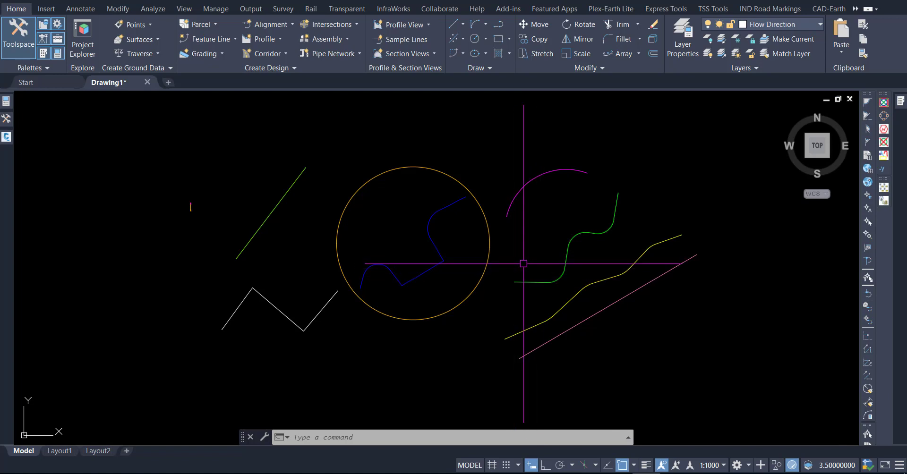
middle_drag(521, 264, 492, 267)
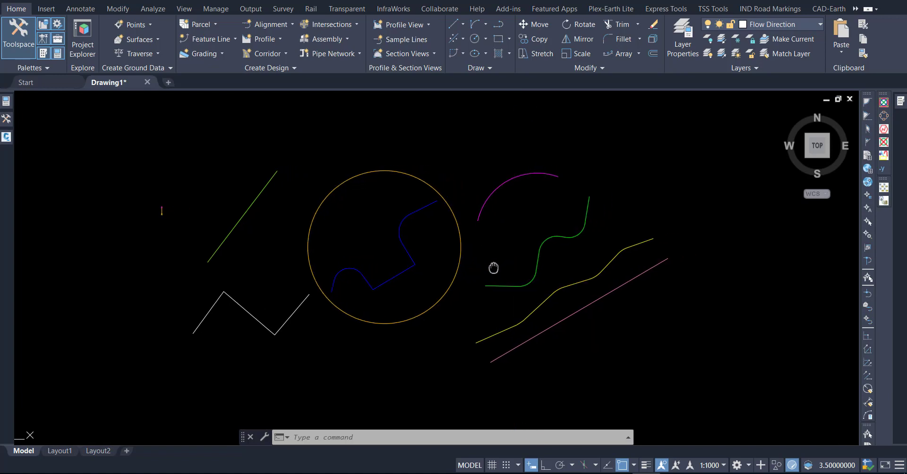
click(138, 196)
click(179, 239)
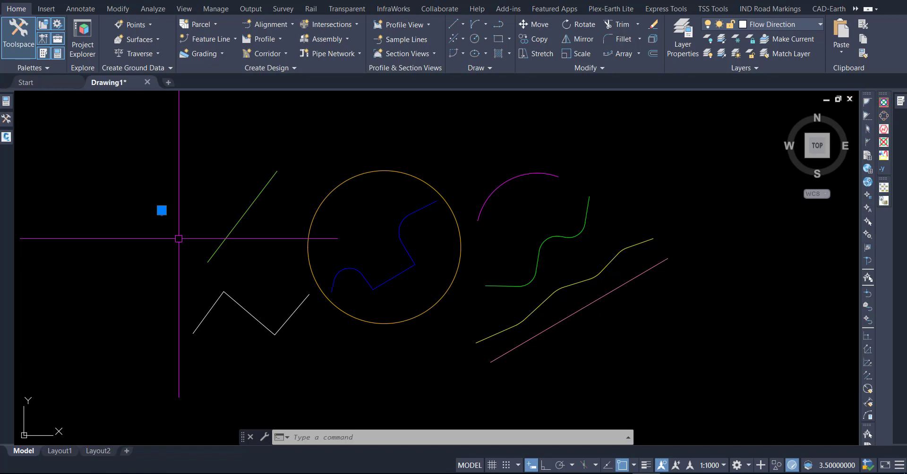
Step: Copy the arrow to a spot beside the yellow polyline
text(co)
key(Return)
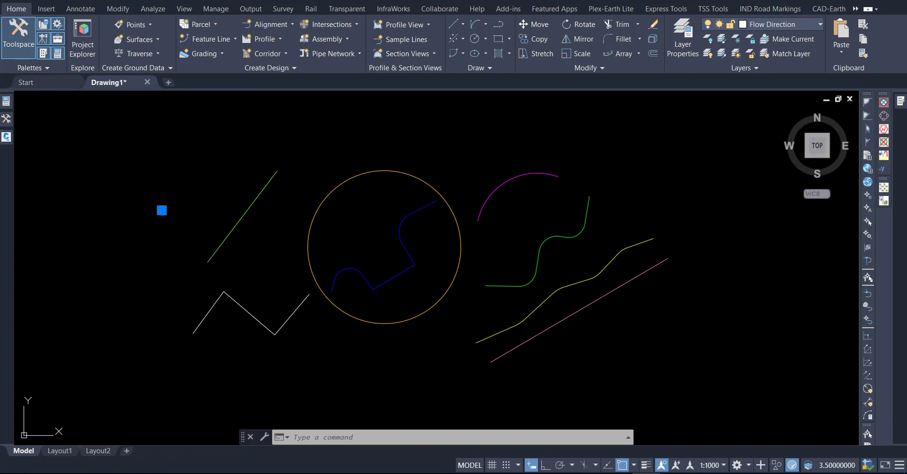
click(175, 222)
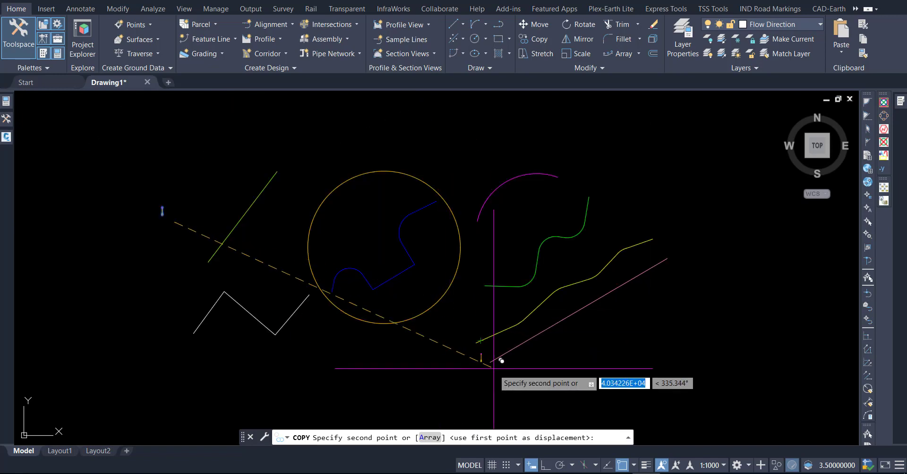
scroll(482, 350, up, 2)
scroll(481, 351, up, 2)
click(496, 320)
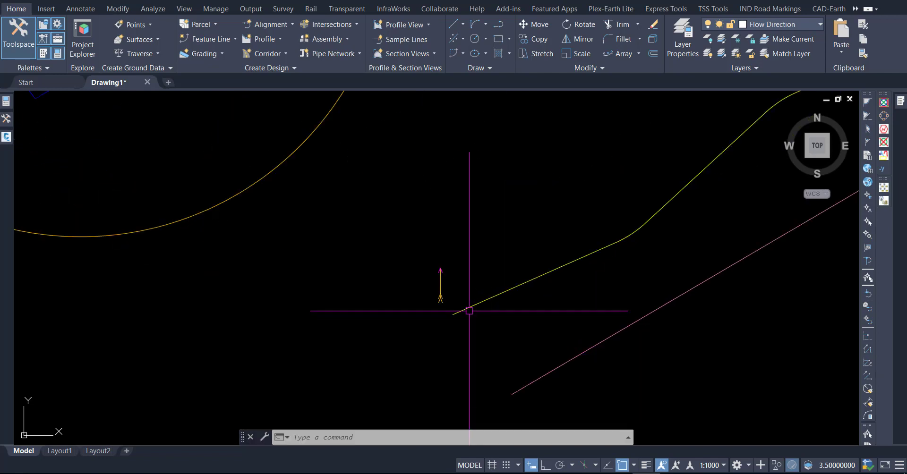
scroll(463, 310, up, 3)
Step: Rotate the copied arrow to align with the yellow polyline's direction
click(418, 252)
click(470, 365)
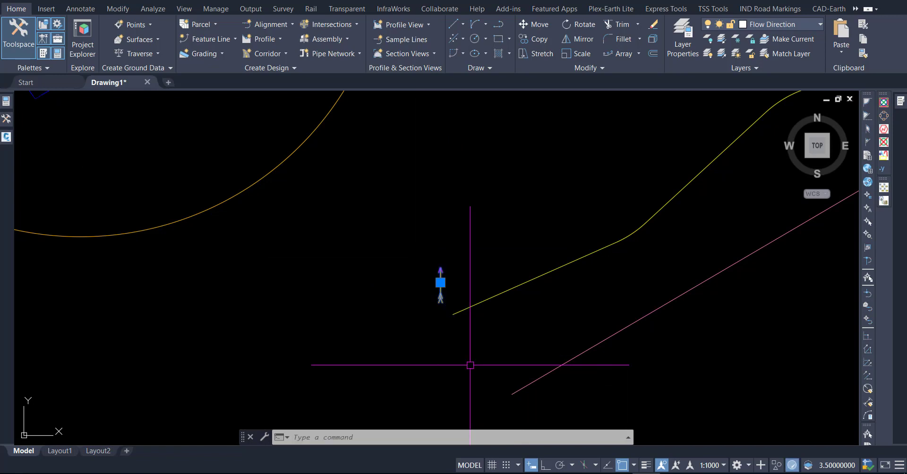
text(ro)
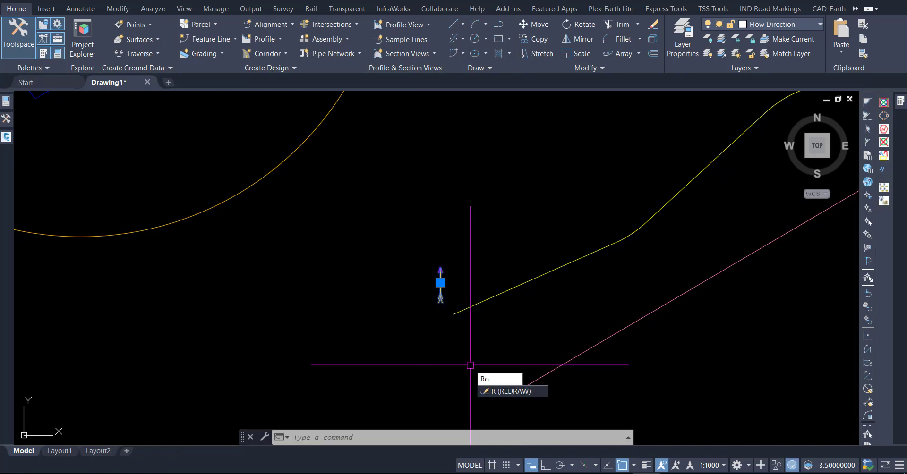
key(Return)
click(521, 283)
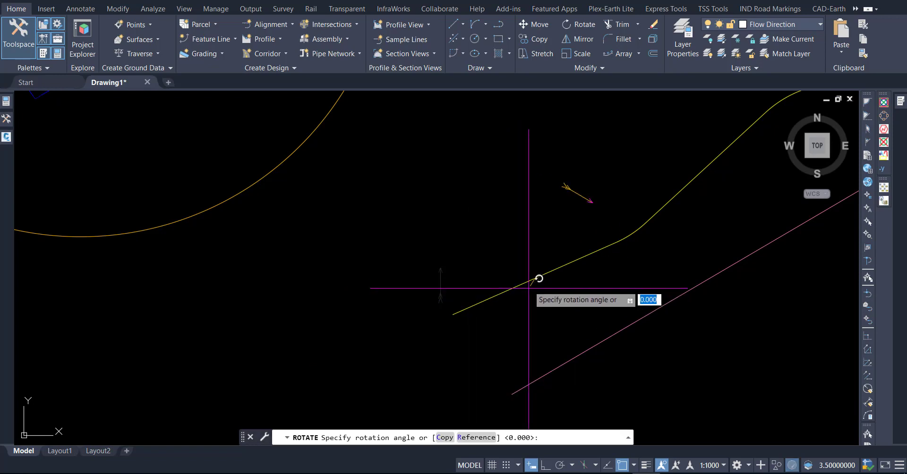
click(559, 333)
scroll(407, 267, down, 3)
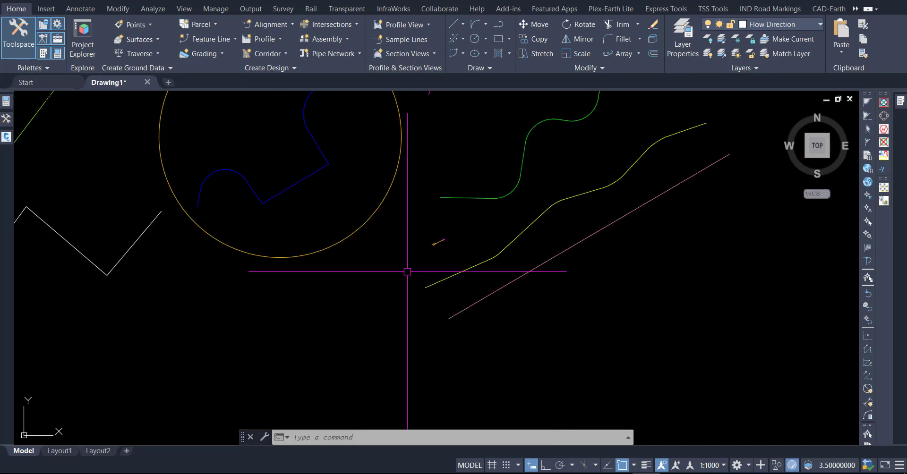
Step: Move the rotated arrow onto the yellow polyline's lower-left start point
click(468, 233)
click(433, 252)
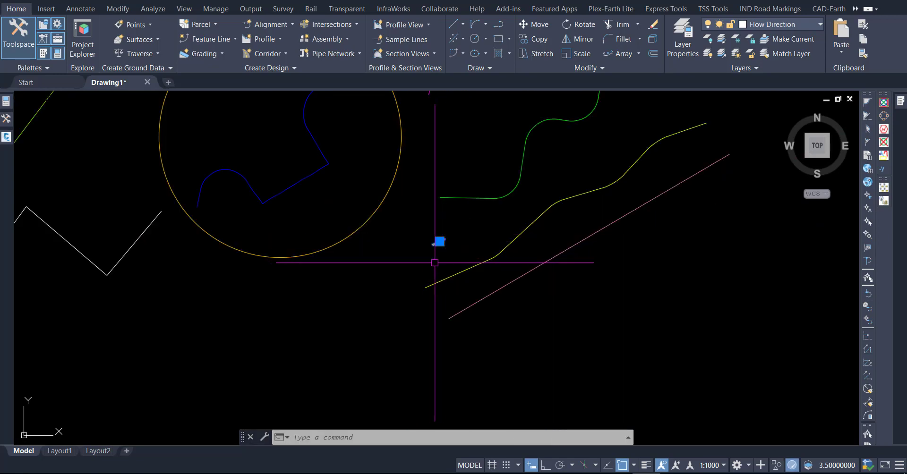
text(m)
key(Return)
click(459, 228)
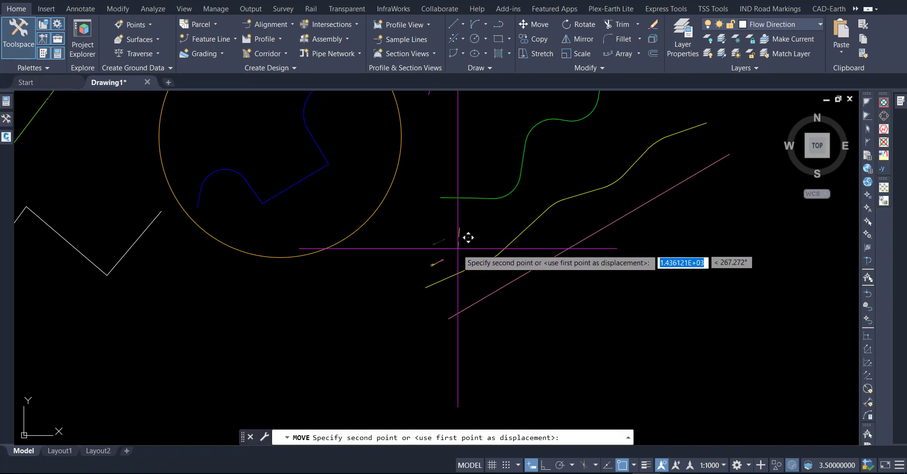
click(451, 265)
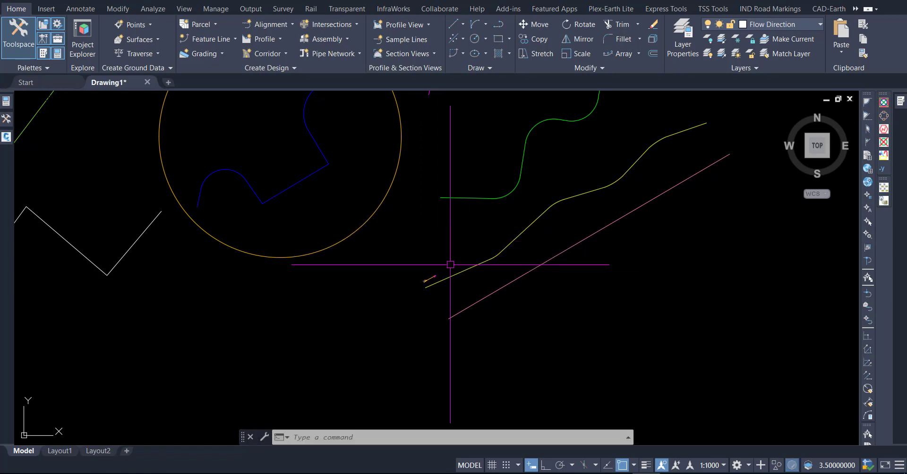
scroll(472, 281, up, 2)
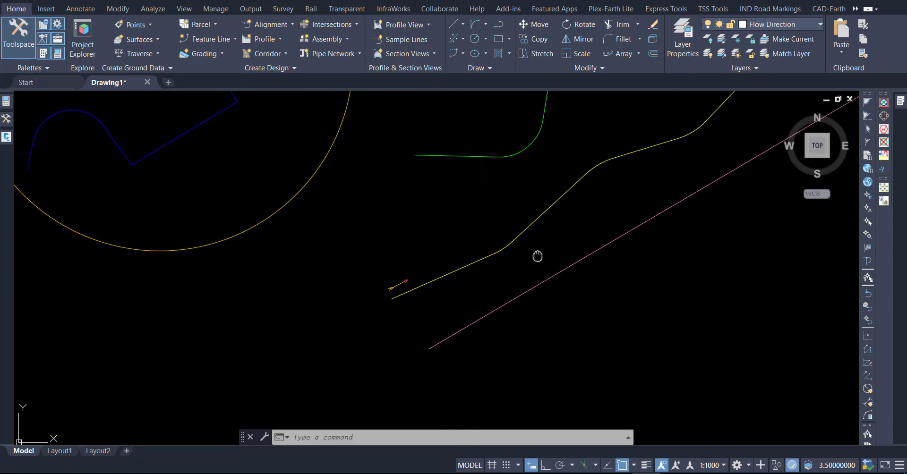
Step: Create a path array of the arrow along the yellow polyline
middle_drag(537, 257, 429, 339)
middle_drag(659, 199, 633, 213)
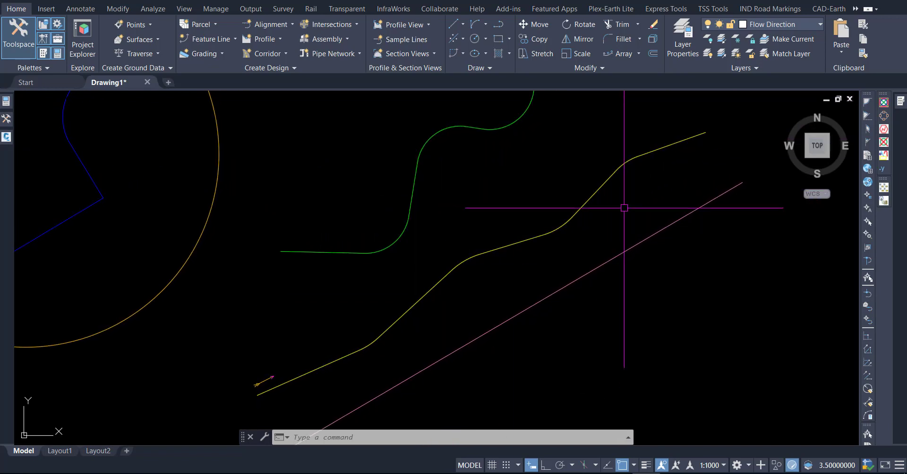
click(638, 55)
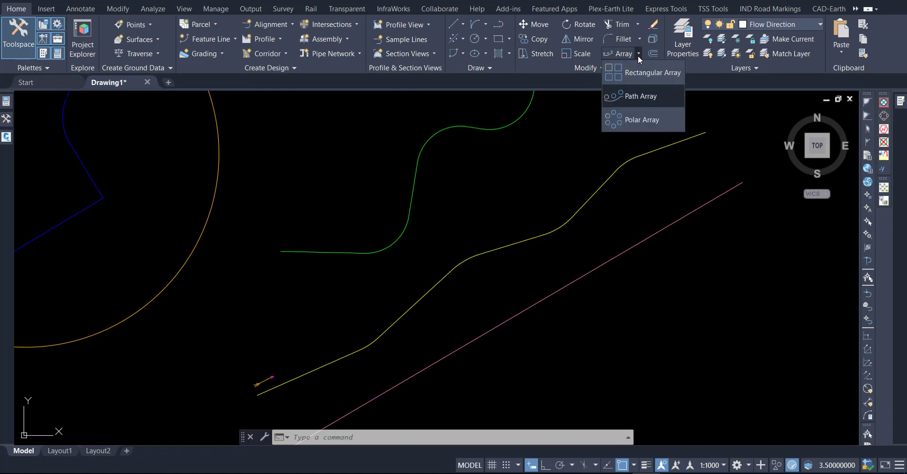
click(643, 96)
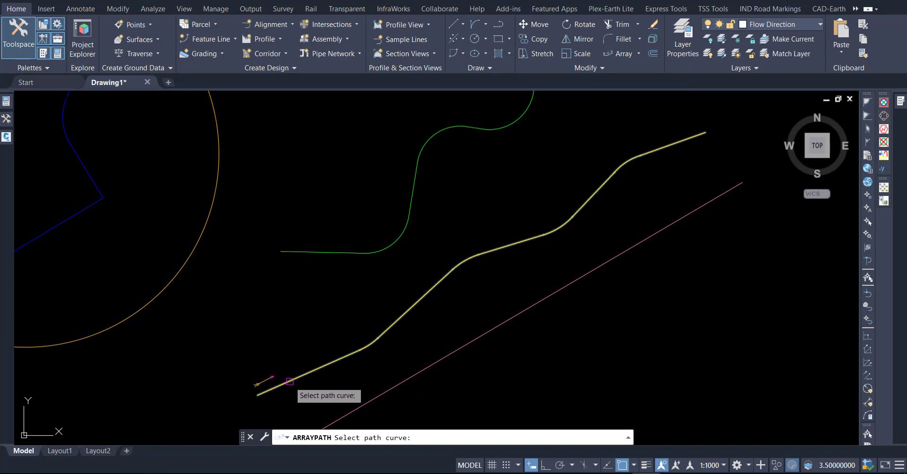
click(290, 381)
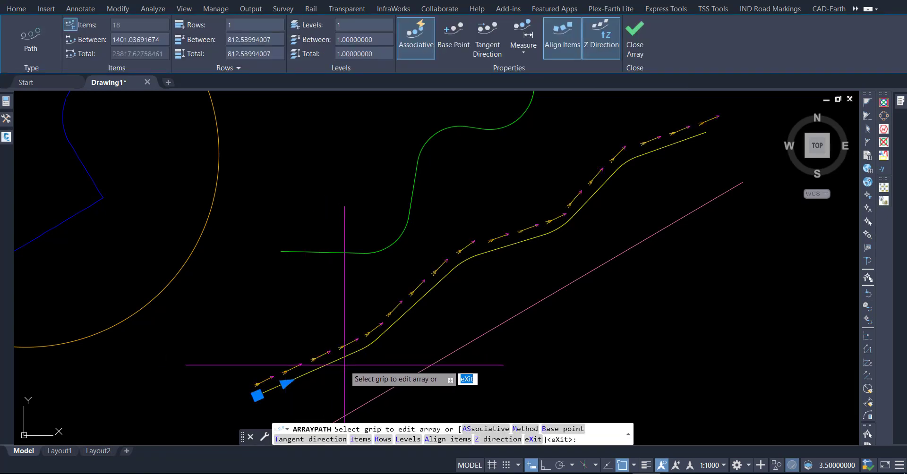
right_click(344, 364)
click(374, 177)
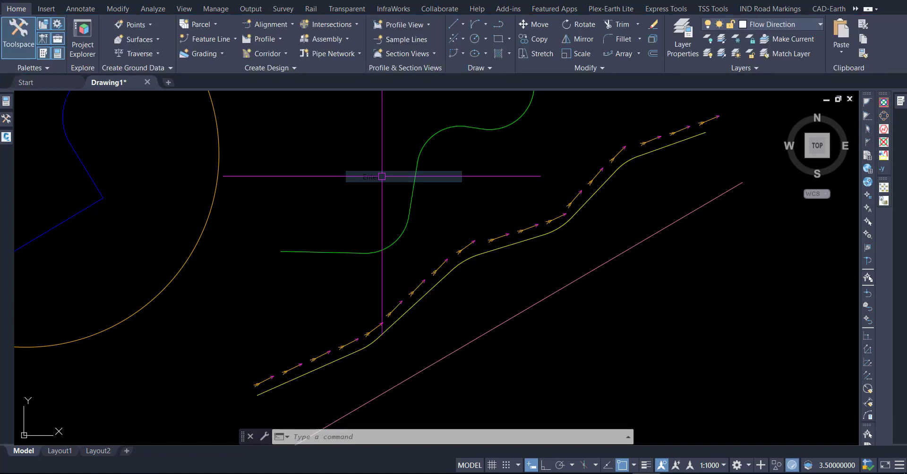
Step: Widen the array spacing to about 7784 units so only four arrows remain
click(318, 362)
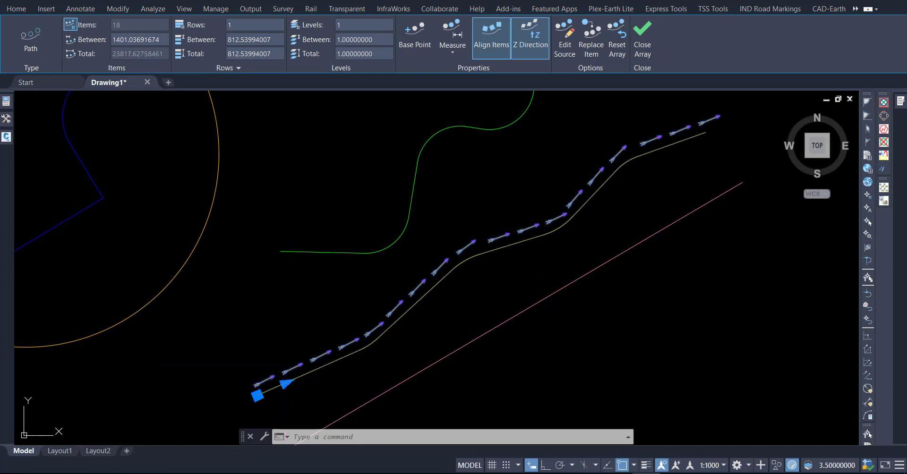
click(287, 383)
click(325, 364)
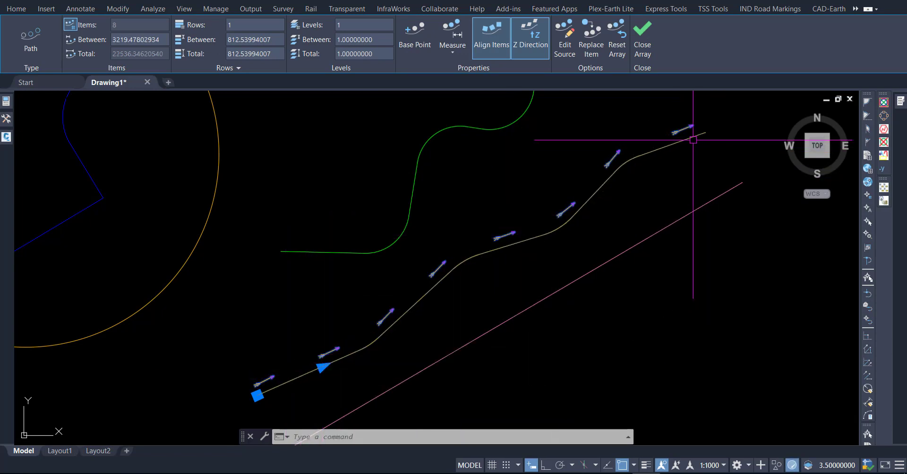
click(323, 367)
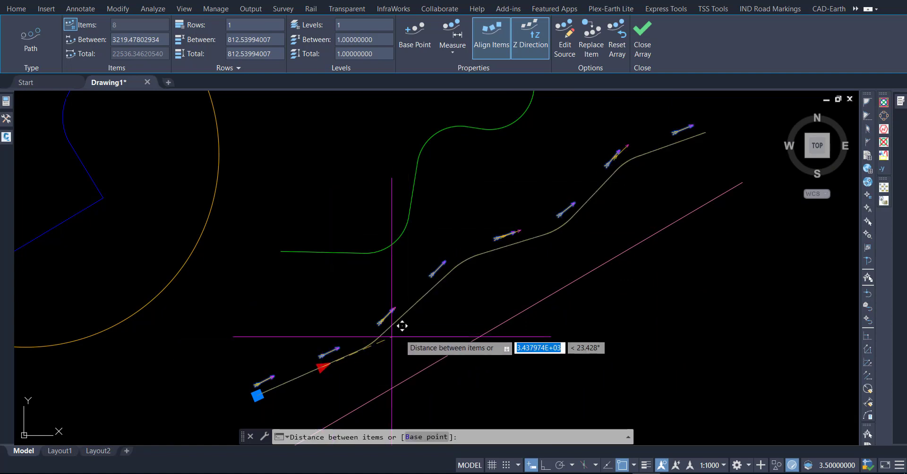
click(418, 327)
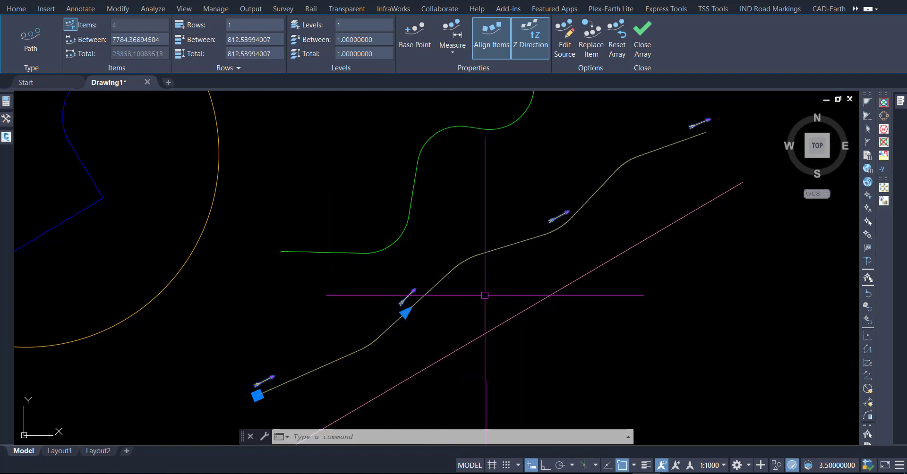
scroll(485, 298, down, 2)
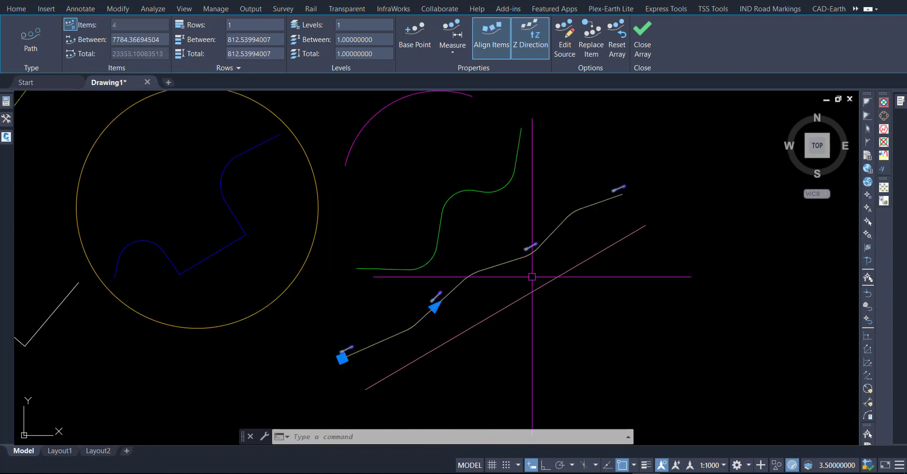
key(Escape)
scroll(522, 298, down, 2)
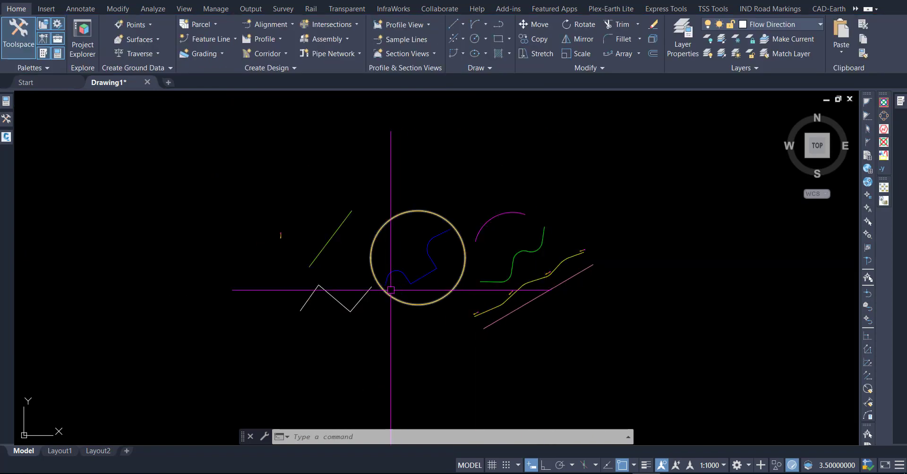
middle_drag(547, 298, 542, 305)
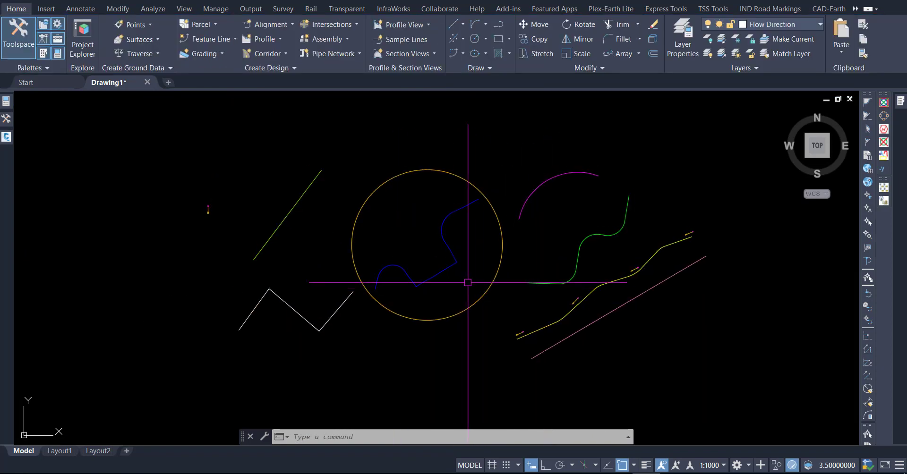
scroll(556, 290, up, 2)
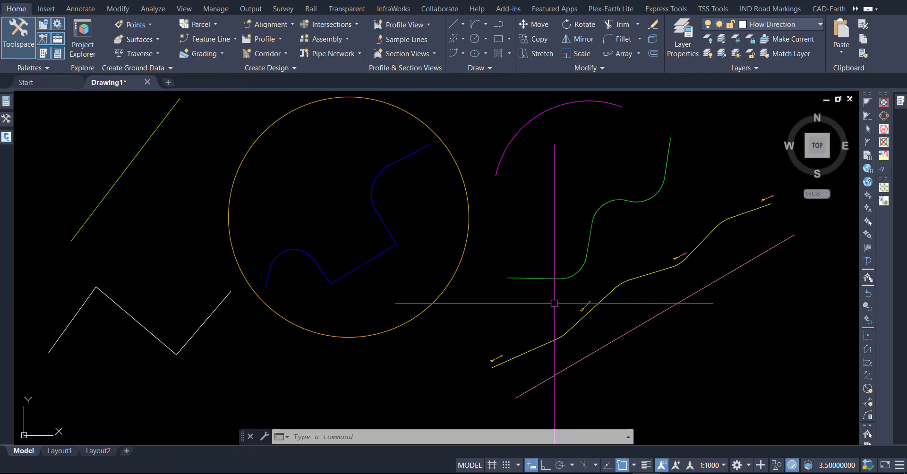
scroll(553, 305, down, 2)
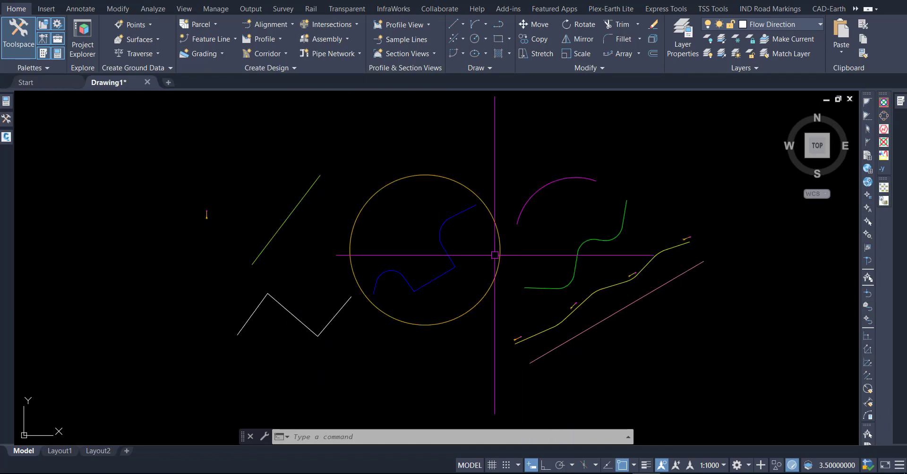
scroll(603, 301, up, 2)
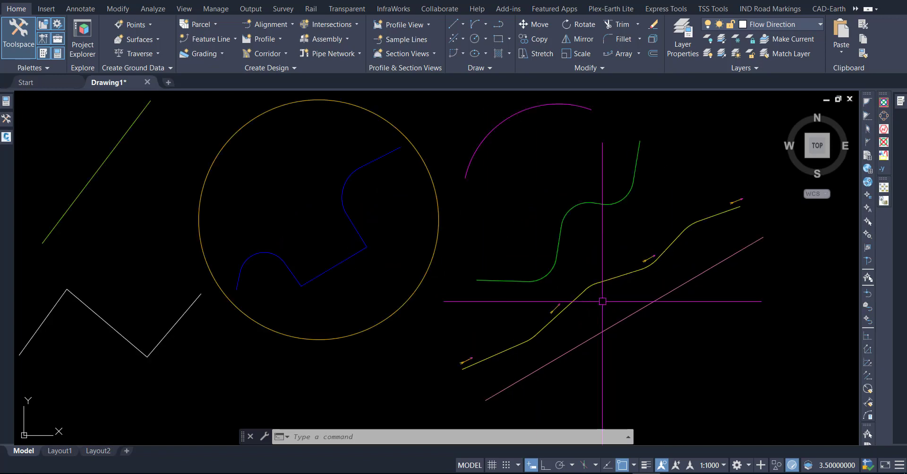